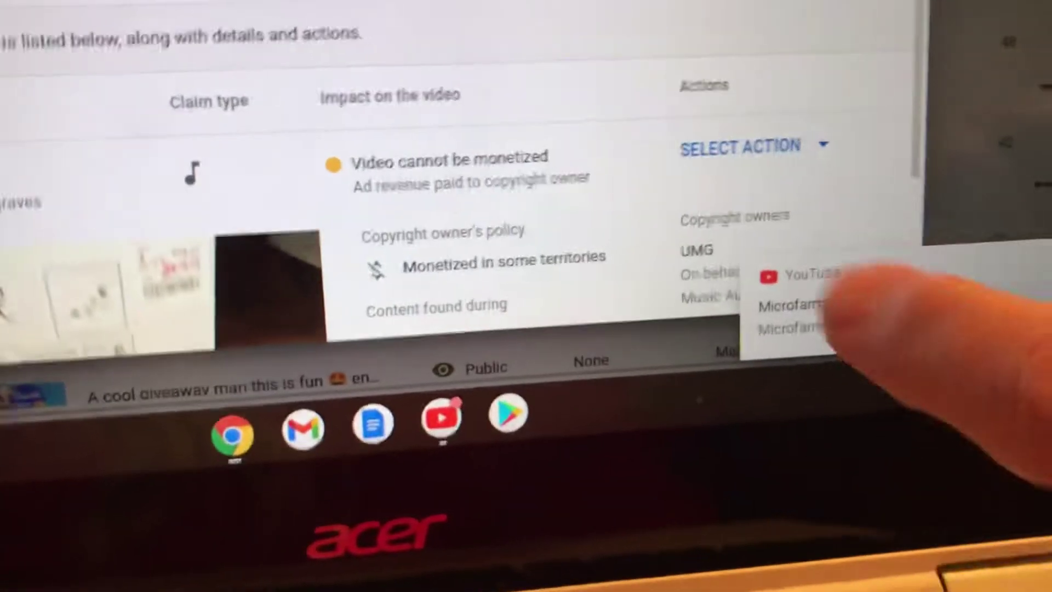
# Pick the Mute song resolution for the claim and choose Mute song only (beta).
pyautogui.click(740, 150)
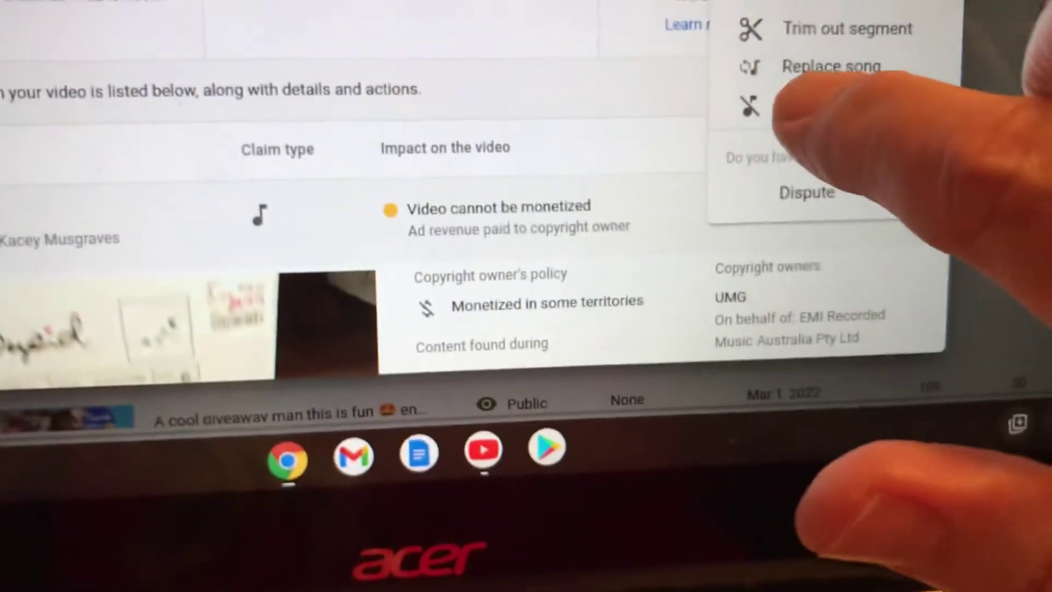
pyautogui.click(830, 105)
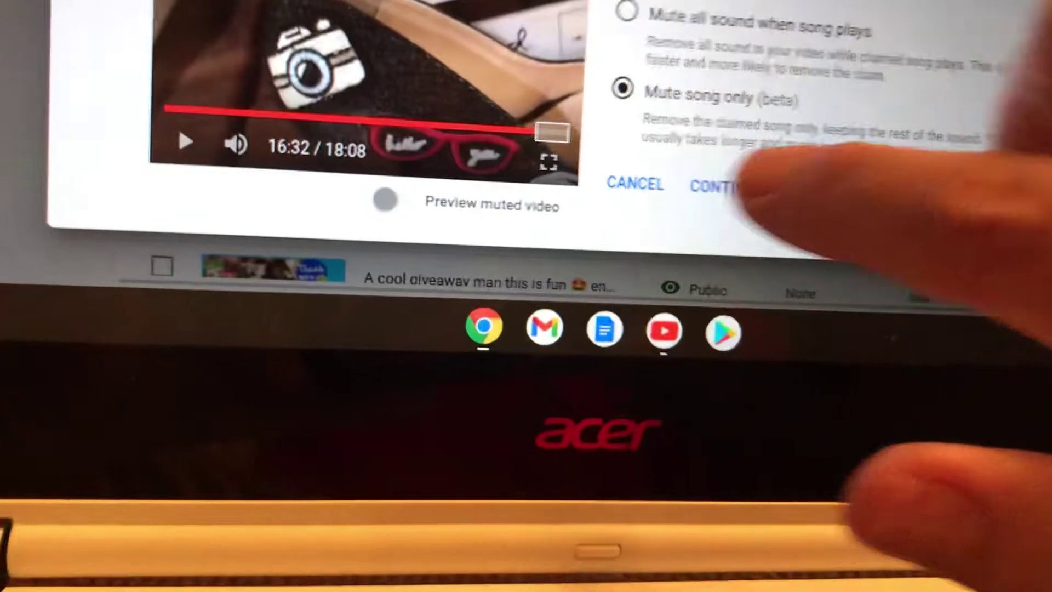
# Continue and confirm MUTE so only the claimed song is removed and processing starts.
pyautogui.click(728, 186)
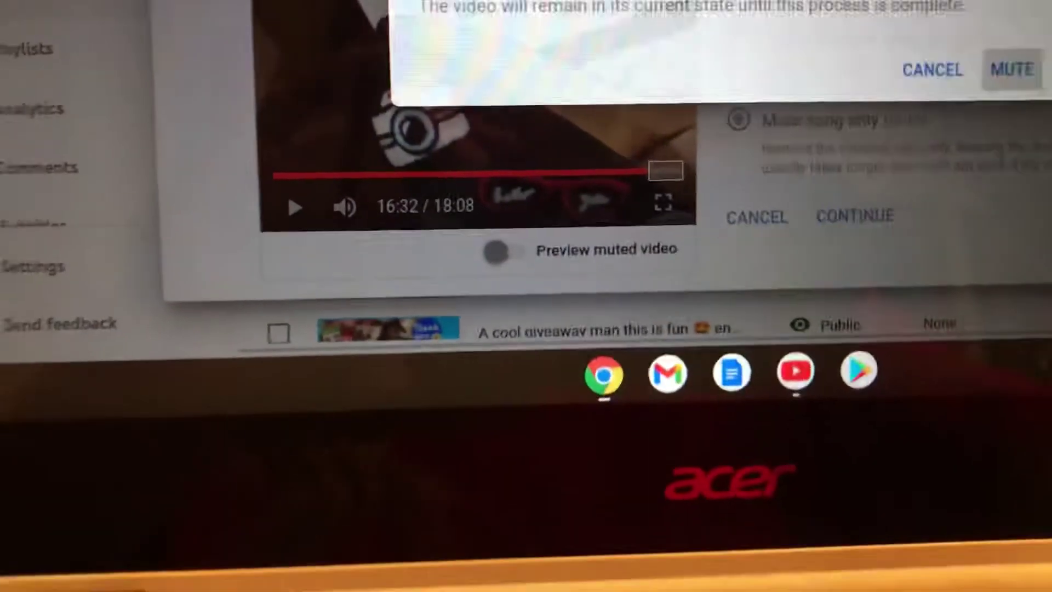
pyautogui.click(1011, 69)
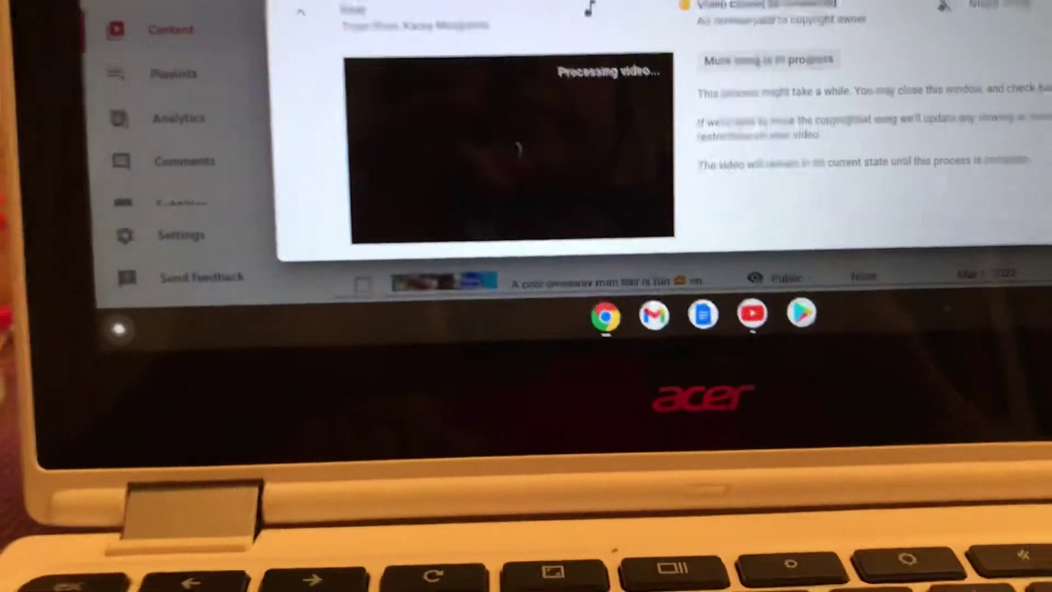